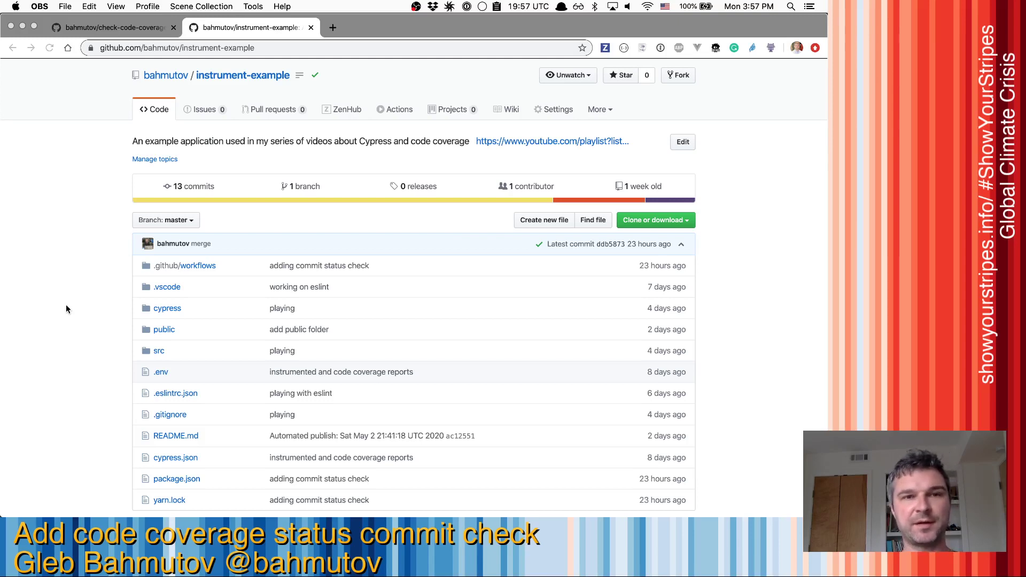
scroll(67, 308, down, 2)
scroll(65, 308, down, 2)
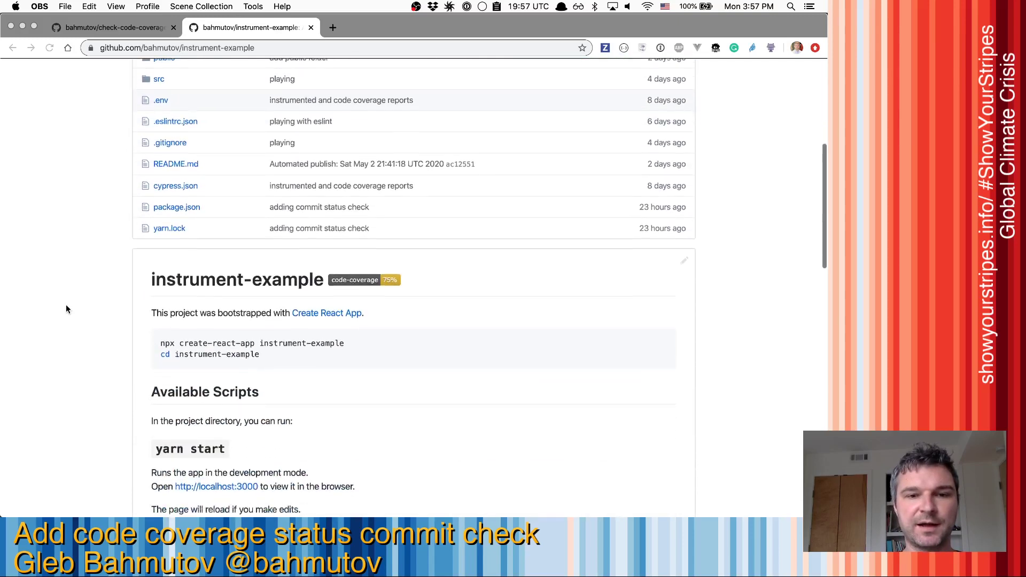
scroll(66, 308, down, 1)
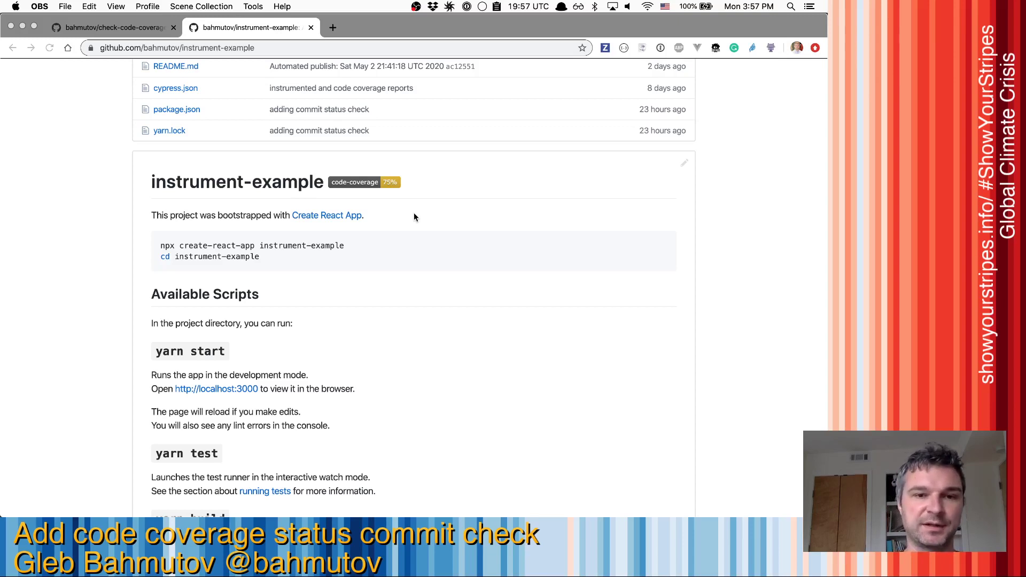
- Switch to the check-code-coverage repository tab to view its set-gh-status README section
click(133, 30)
scroll(348, 237, down, 4)
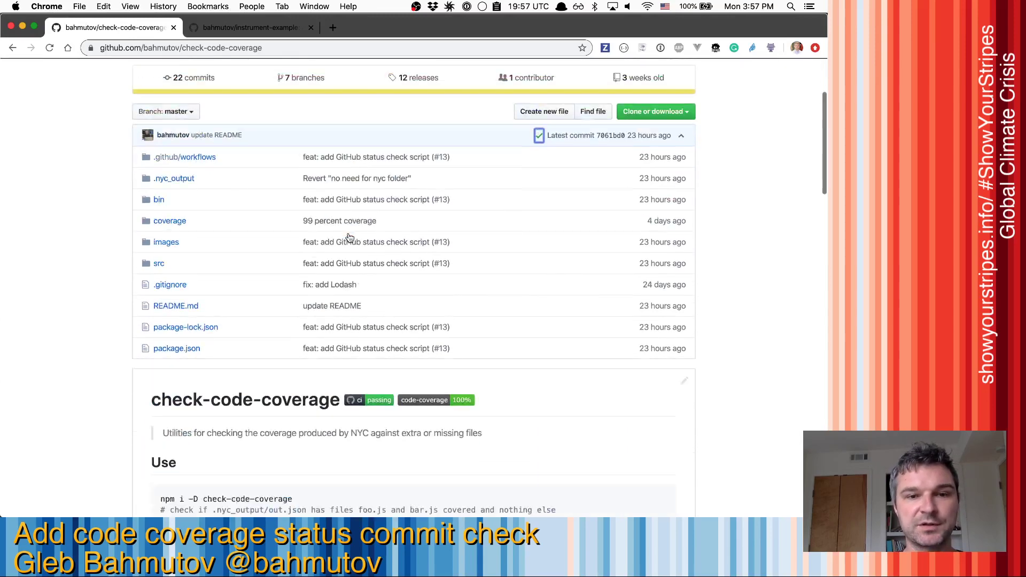
scroll(349, 237, down, 5)
scroll(349, 237, down, 5)
scroll(349, 237, up, 2)
scroll(348, 232, up, 1)
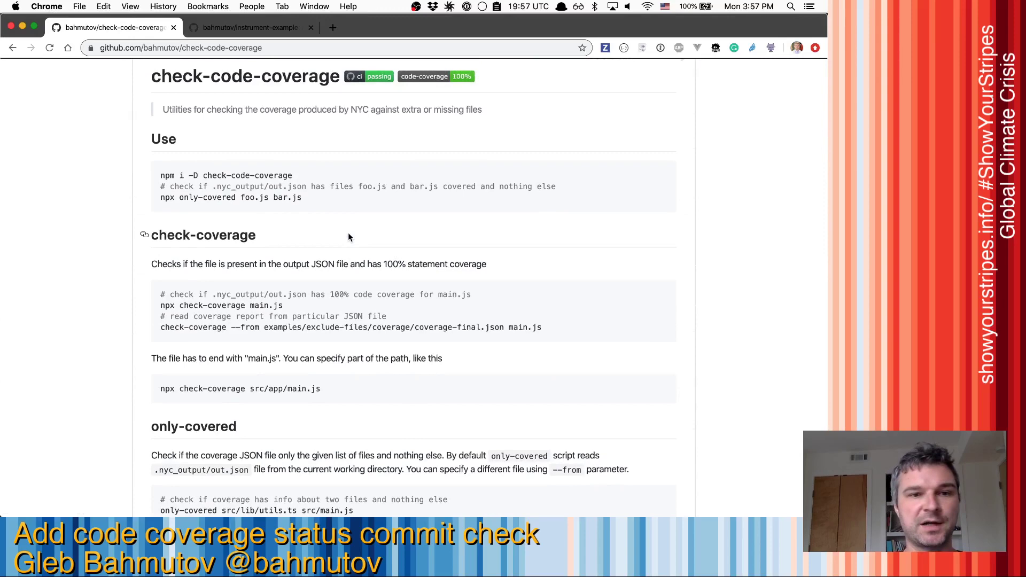
scroll(349, 233, down, 3)
scroll(349, 233, down, 2)
scroll(348, 236, down, 2)
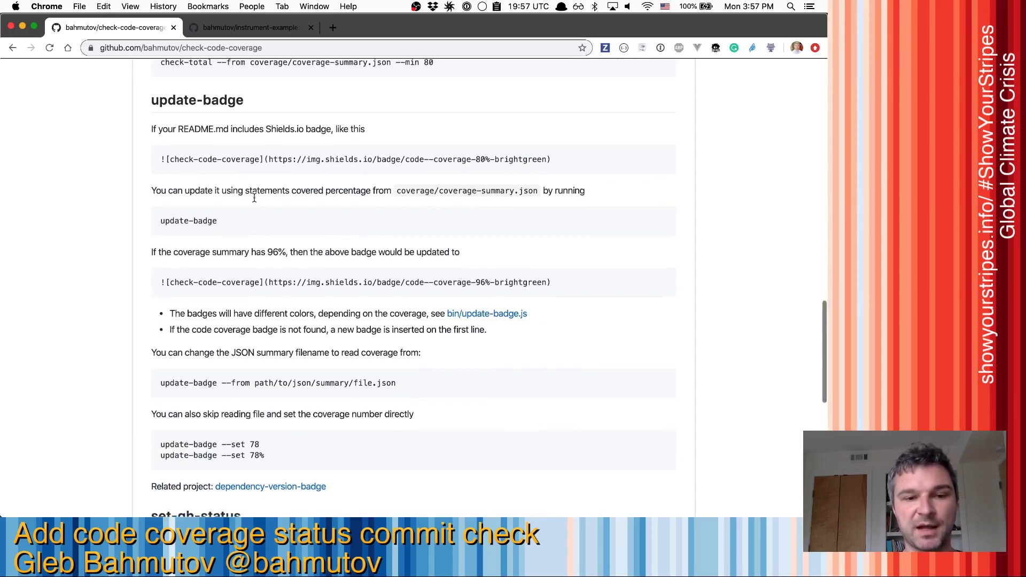
scroll(254, 198, down, 3)
scroll(254, 201, down, 2)
scroll(254, 202, down, 1)
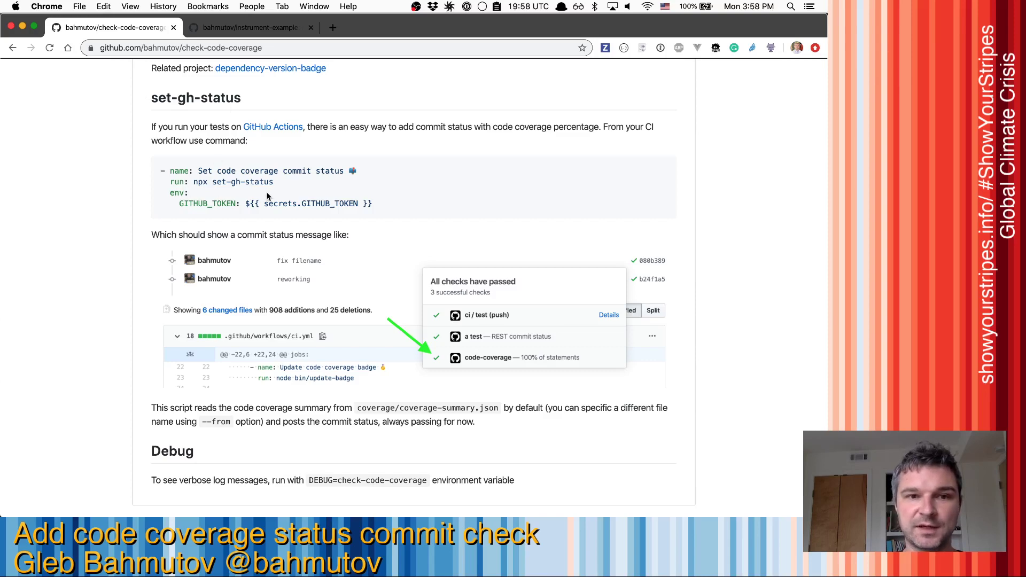
key(super+Tab)
key(super+Tab)
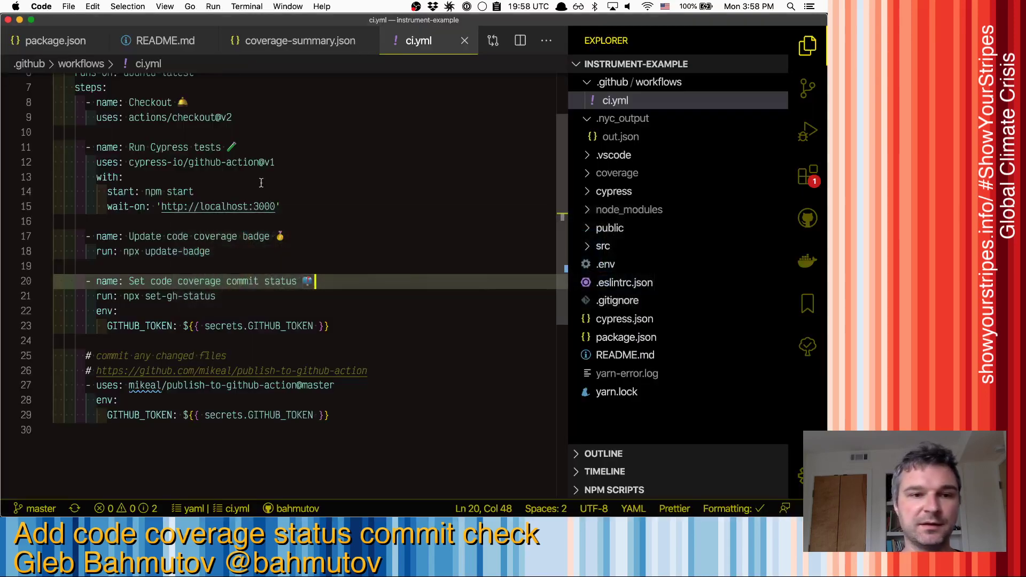
key(shift+Right)
key(shift+Right)
key(shift+Right)
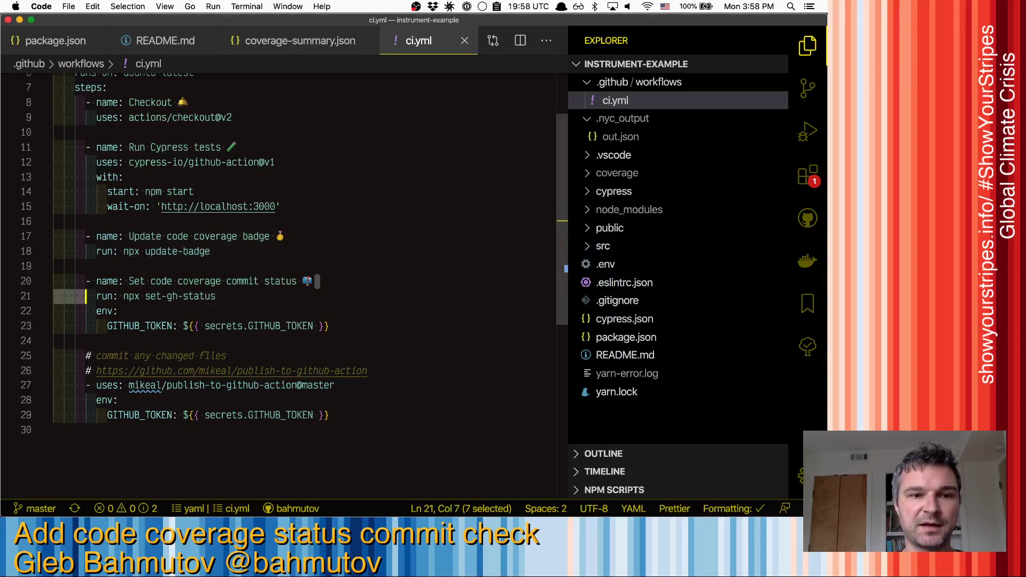
key(shift+Down)
key(shift+Down)
key(shift+Down)
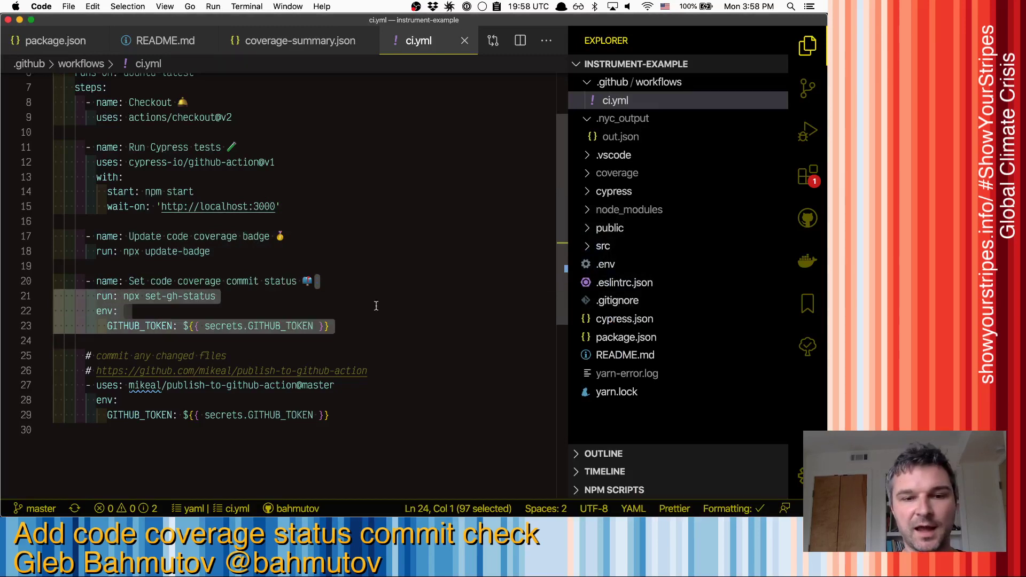
click(277, 325)
double_click(277, 325)
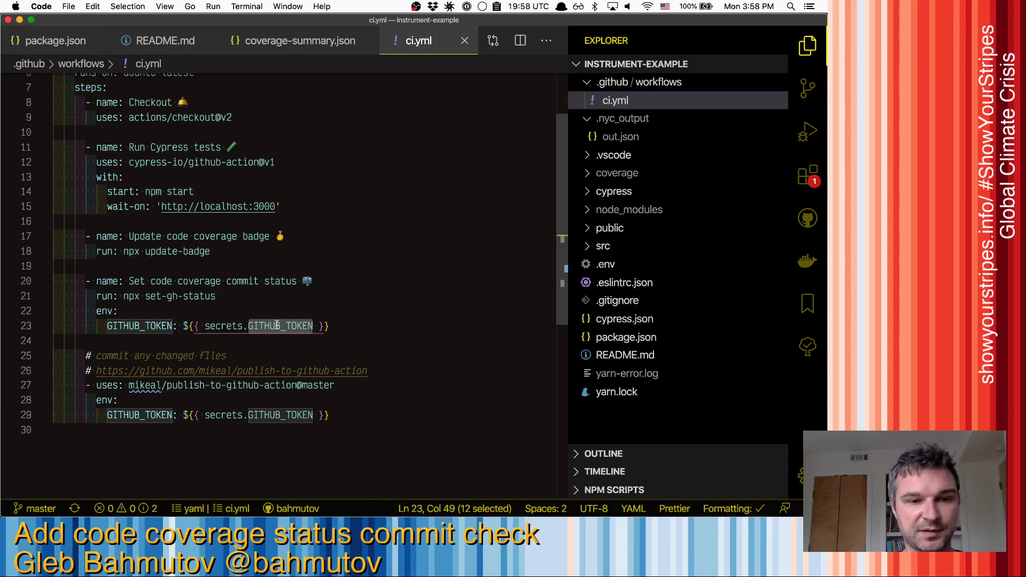
click(283, 299)
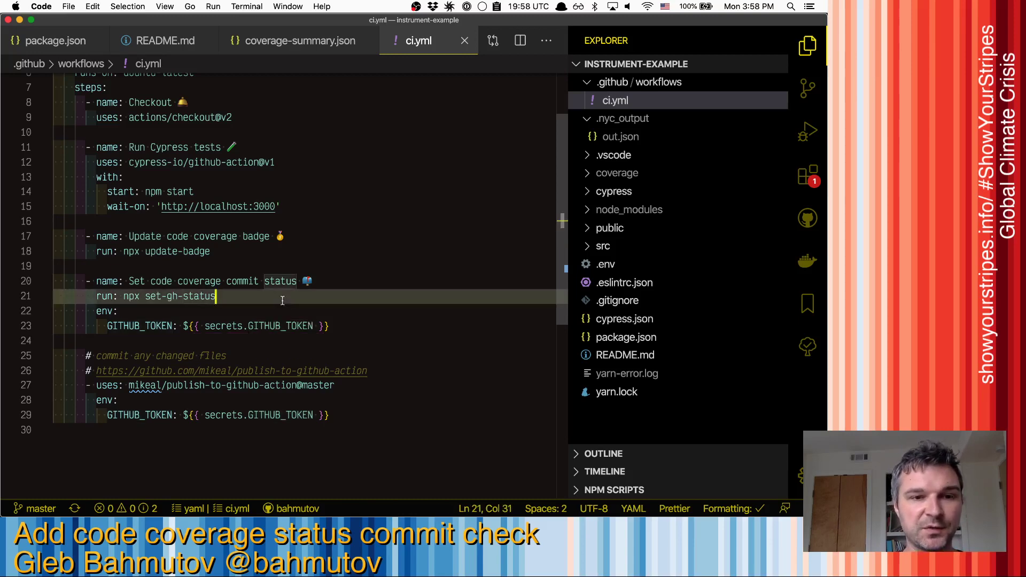
key(super+Tab)
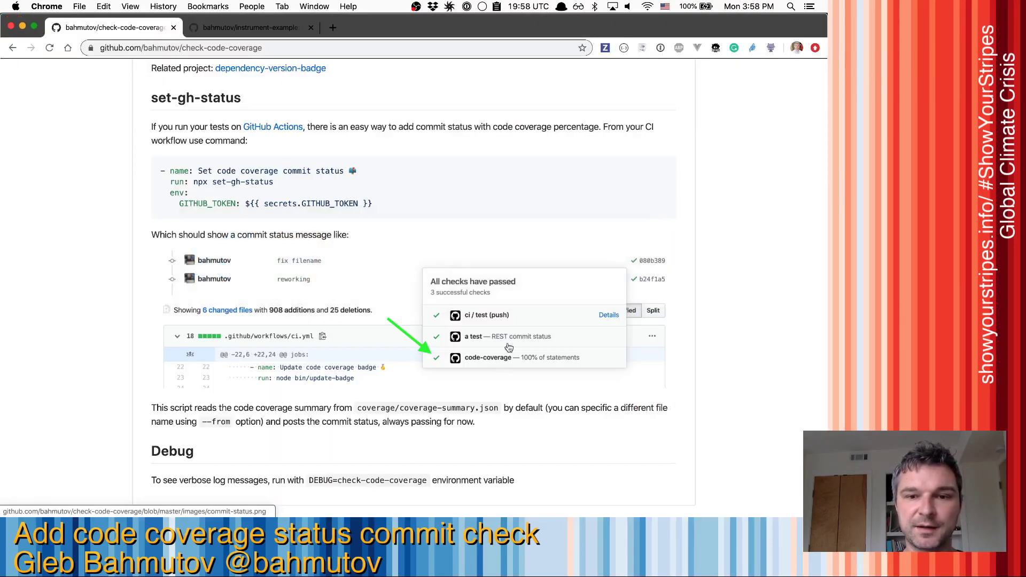
scroll(744, 301, up, 4)
scroll(743, 301, up, 5)
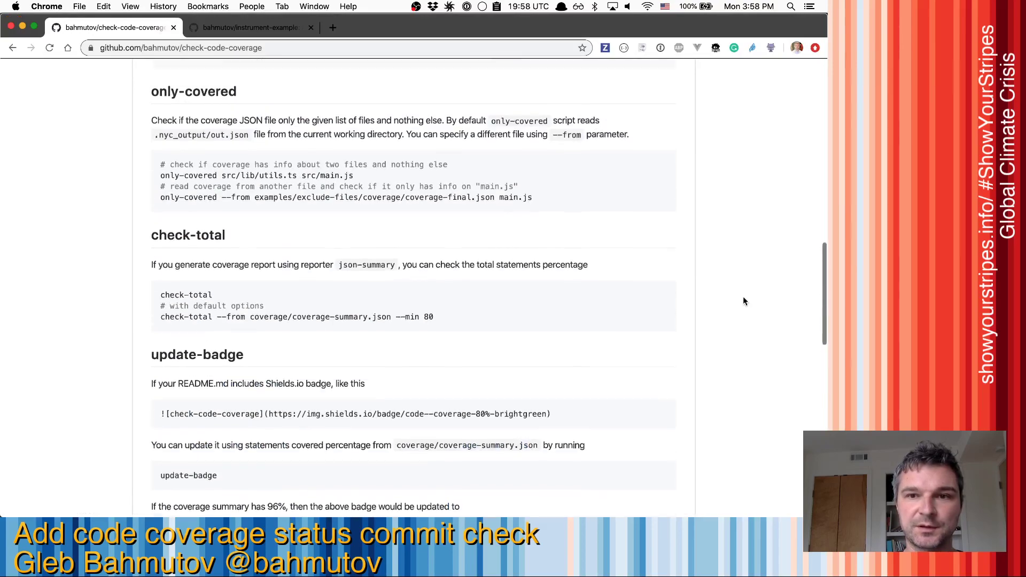
scroll(743, 301, up, 5)
scroll(744, 301, up, 5)
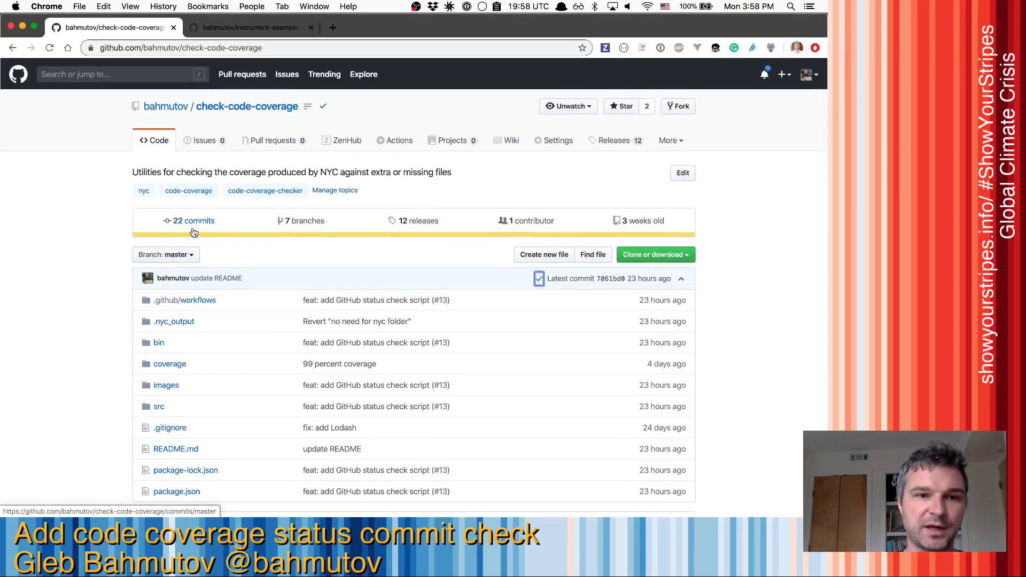
- Open the check-code-coverage commit history, then switch back to the instrument-example repository
click(193, 231)
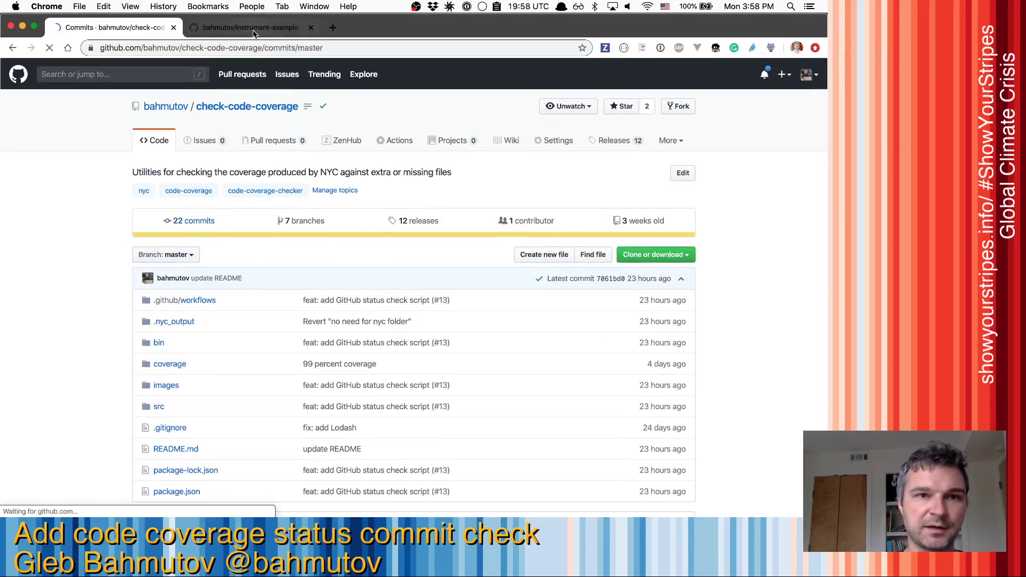
key(ctrl+Tab)
scroll(164, 178, up, 10)
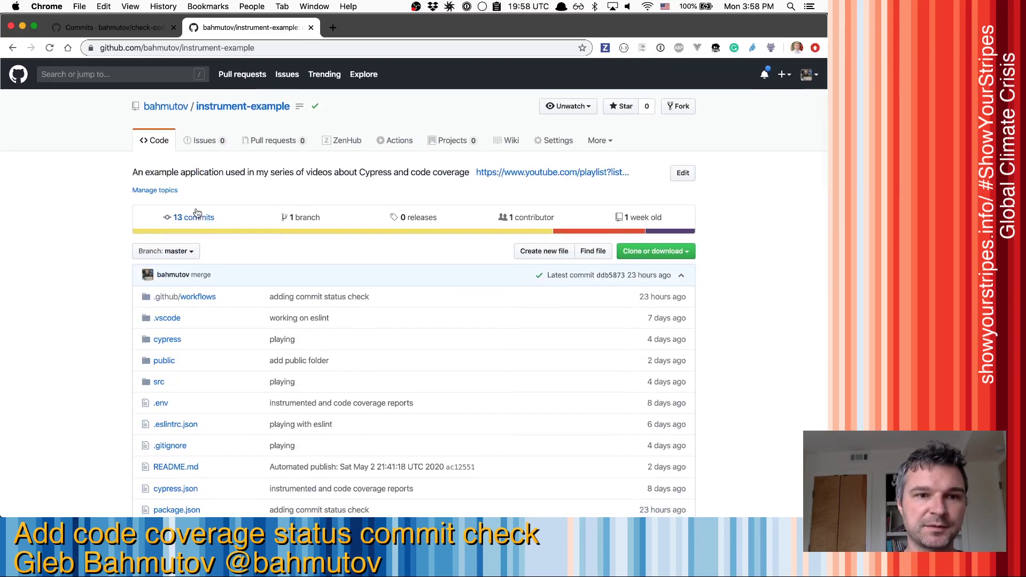
- Open instrument-example's commits and show the merge commit's checks: CI passed, coverage 75%
click(200, 218)
scroll(94, 301, down, 1)
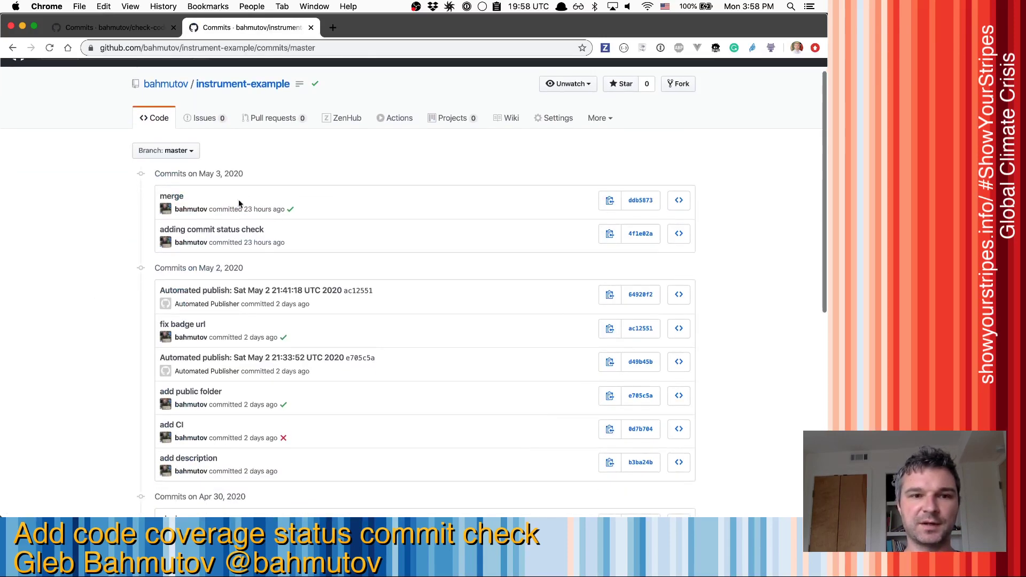
click(290, 209)
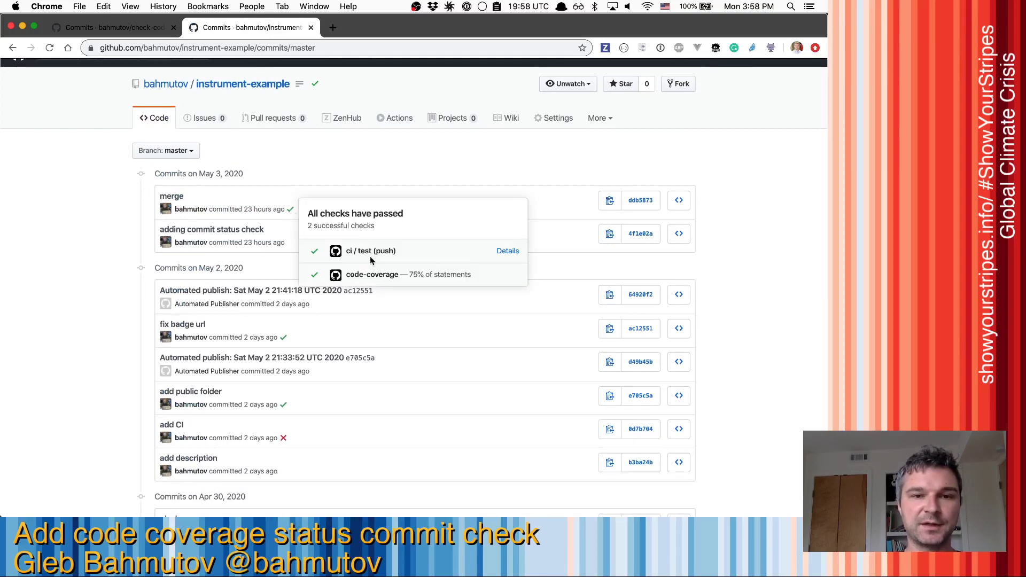